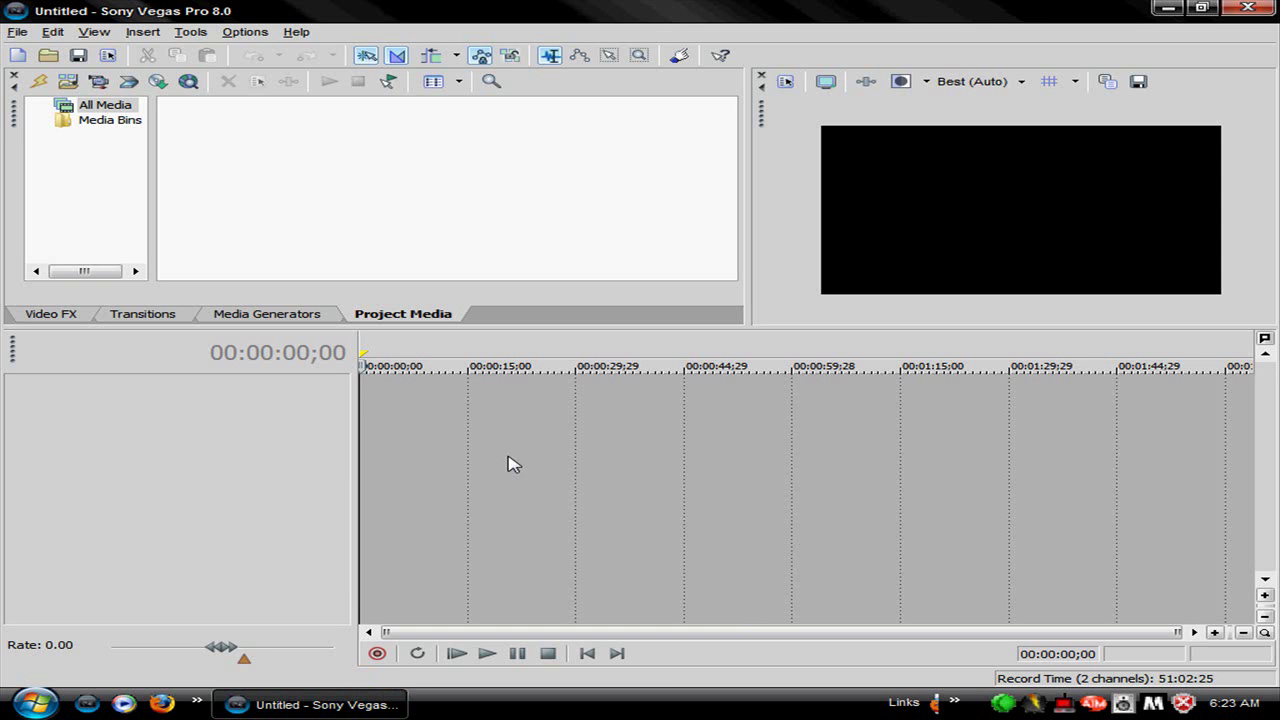
Import all the video clips from the H3 Vids B4 Editing folder into the project media
click(68, 81)
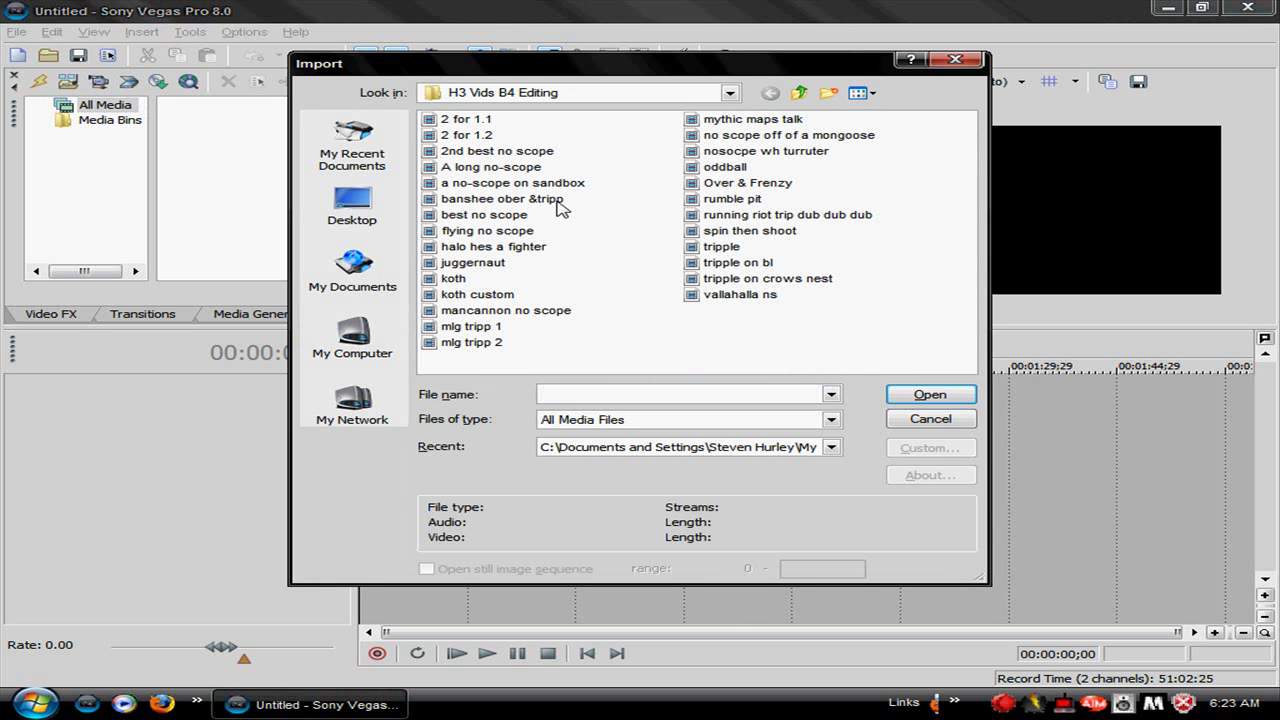
click(500, 340)
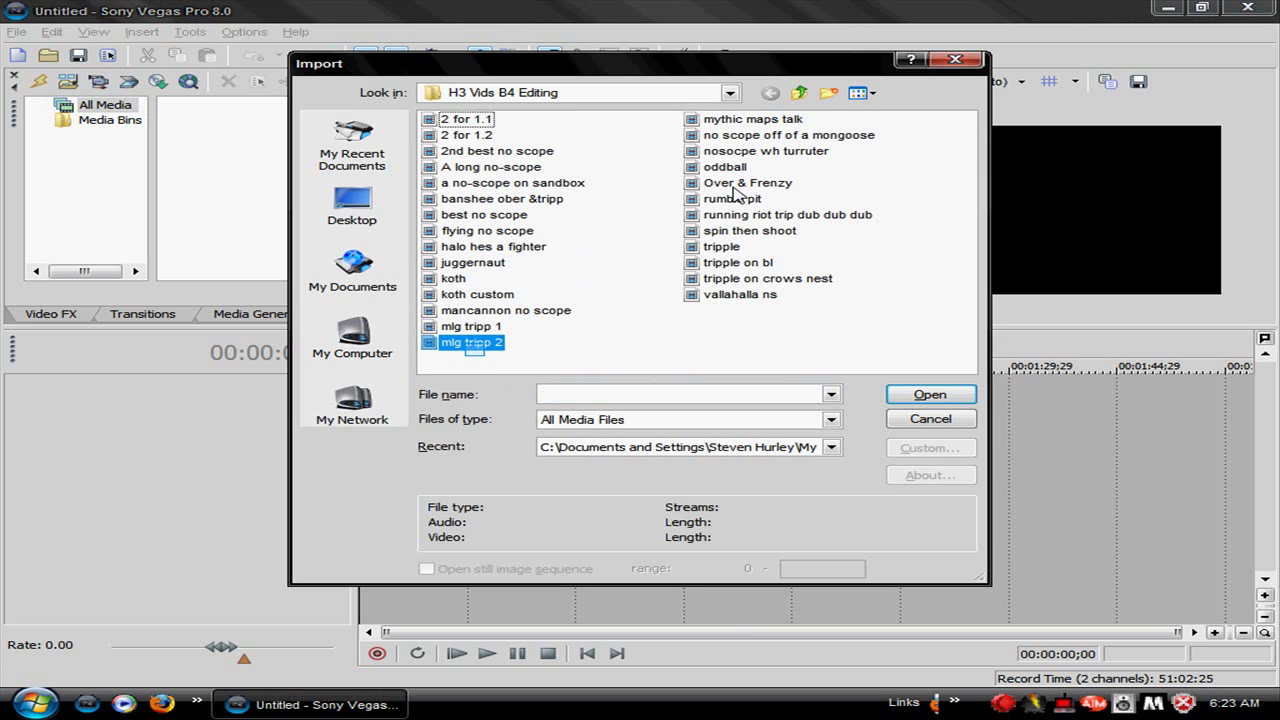
key(ctrl+a)
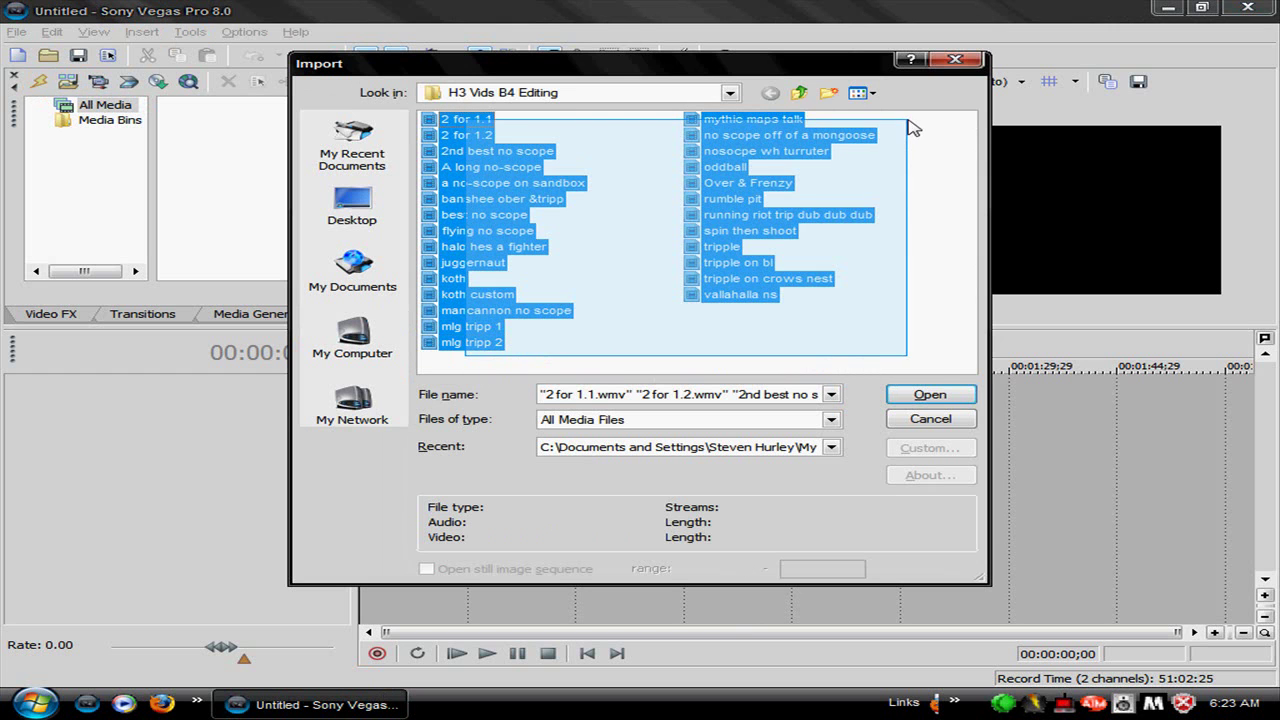
click(940, 393)
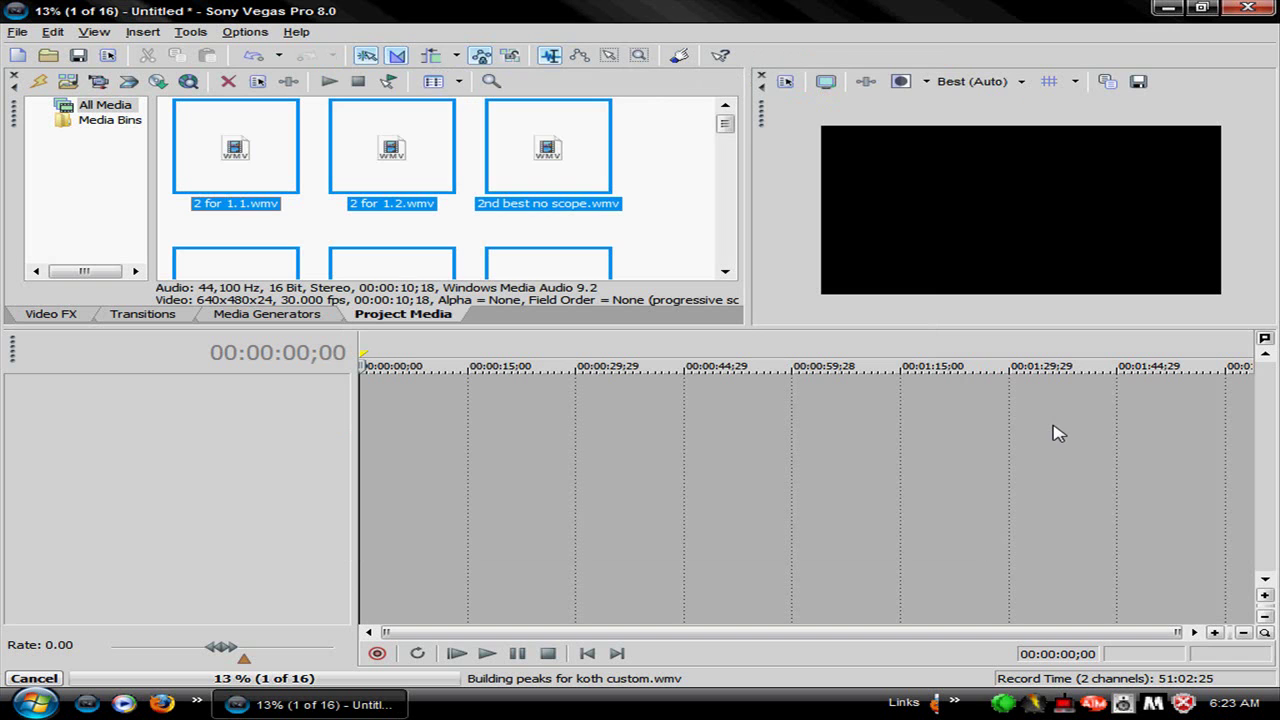
Place all the imported clips in sequence on the timeline and return the cursor to the start
drag(665, 325, 281, 475)
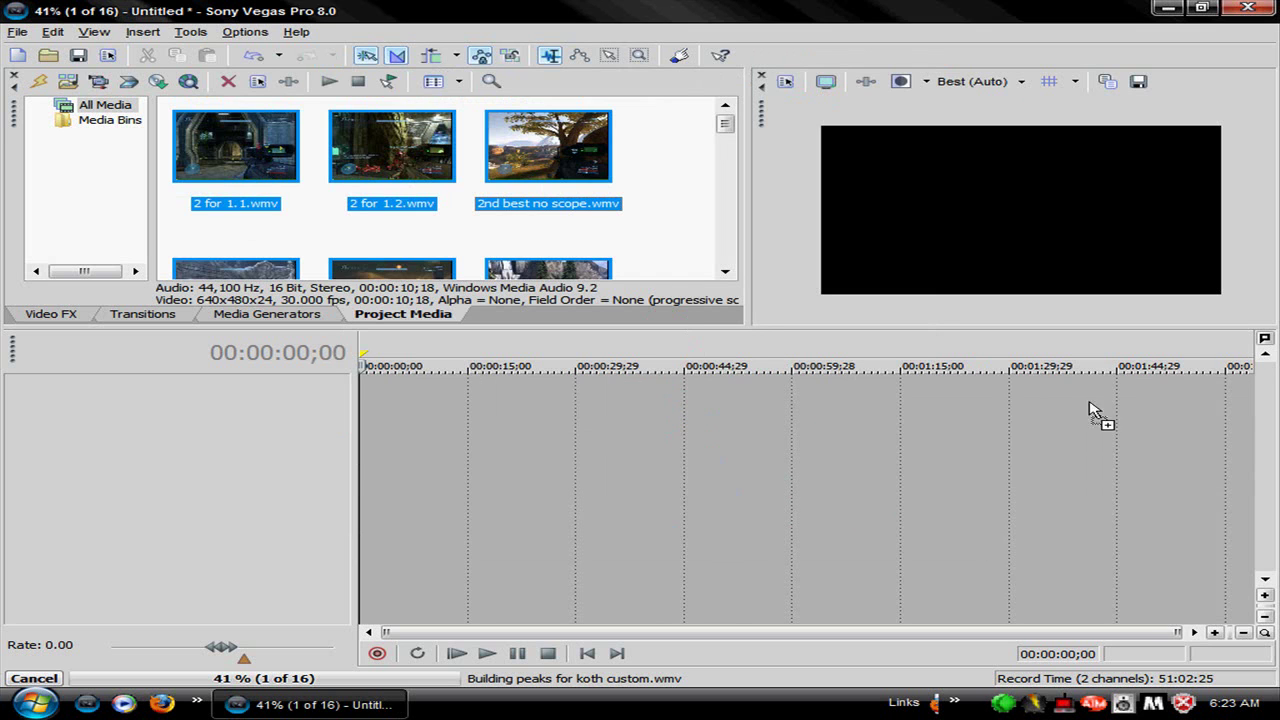
drag(558, 410, 643, 405)
scroll(647, 412, down, 1)
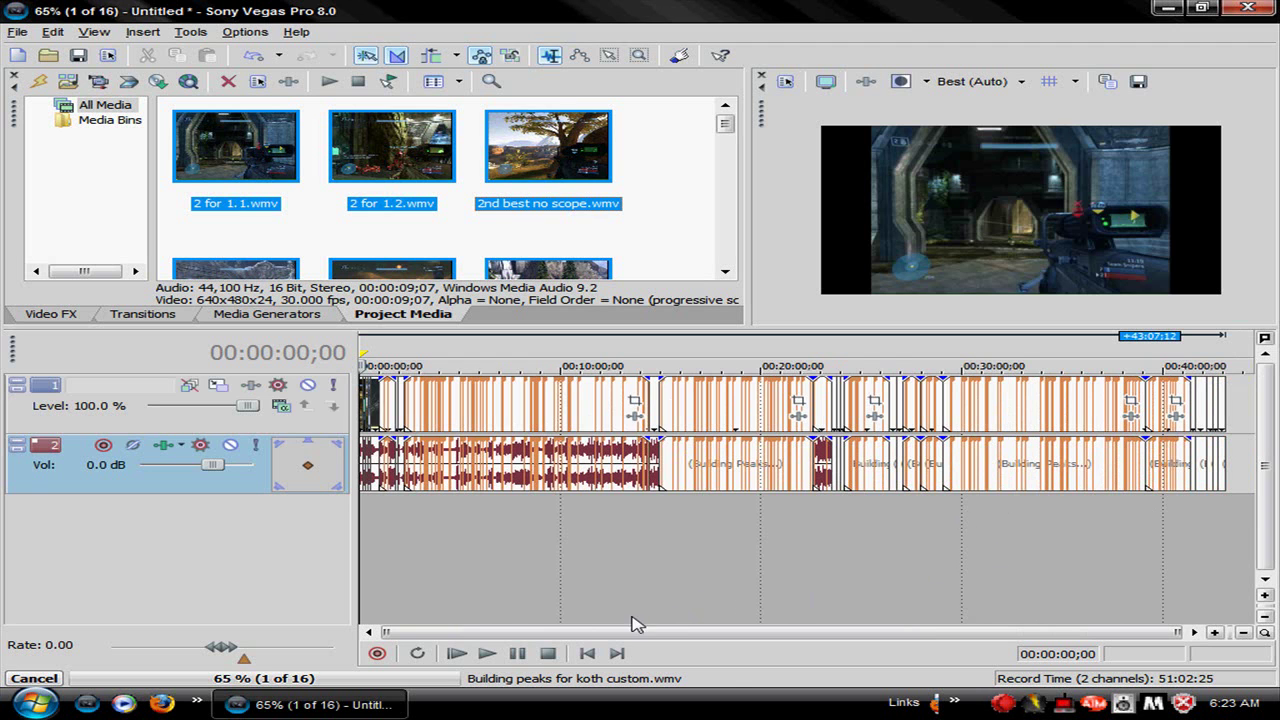
click(588, 655)
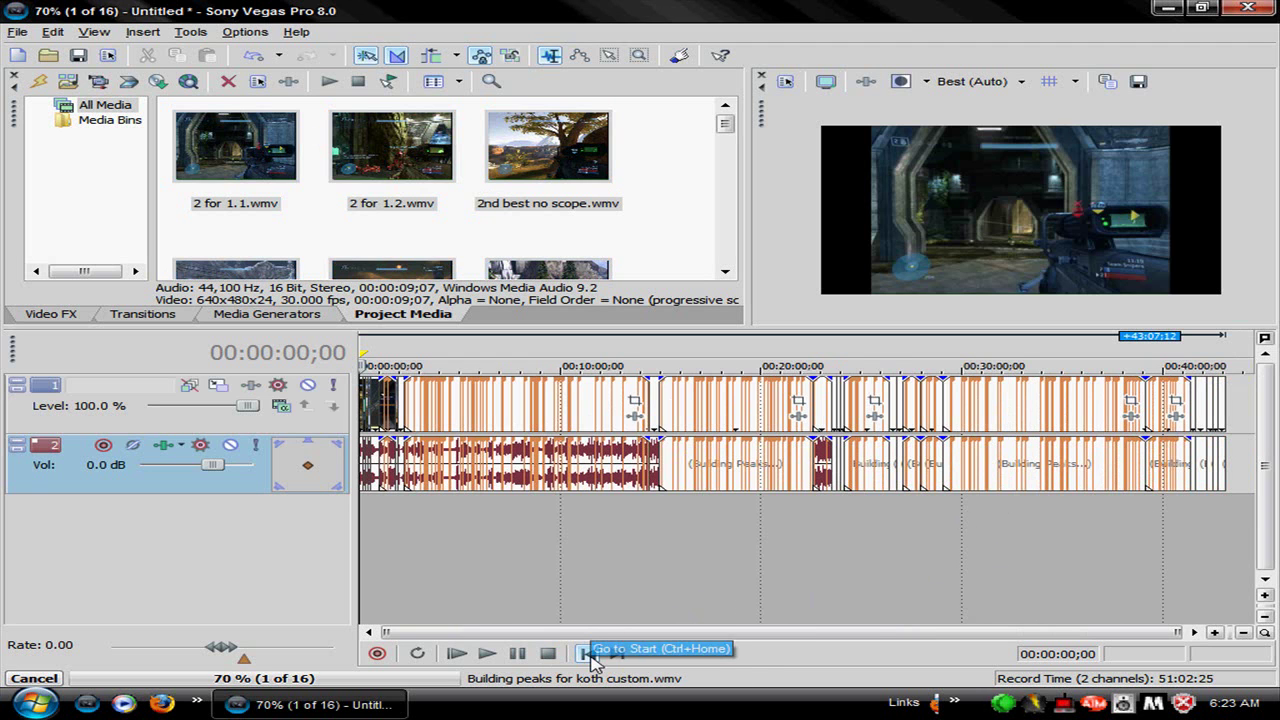
scroll(603, 575, up, 5)
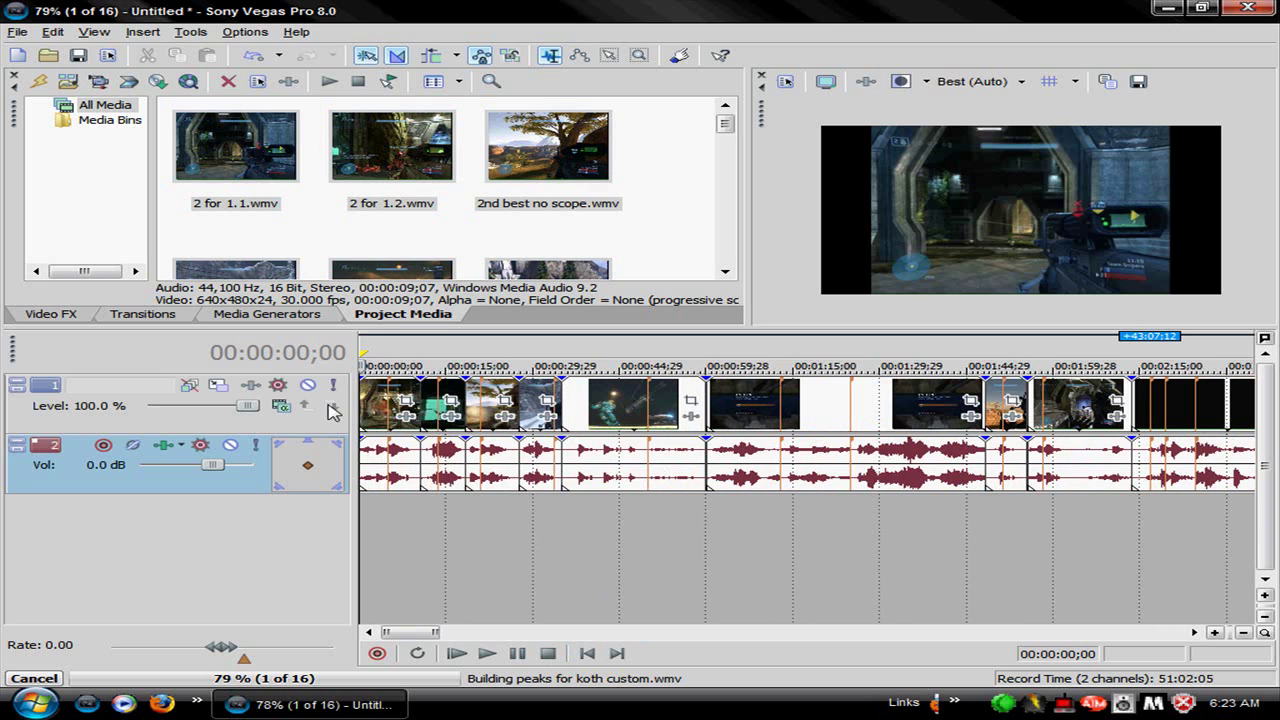
Move the first clip's audio to a new audio track and overlap the start of the second clip with the first clip's end
click(391, 543)
drag(395, 587, 393, 575)
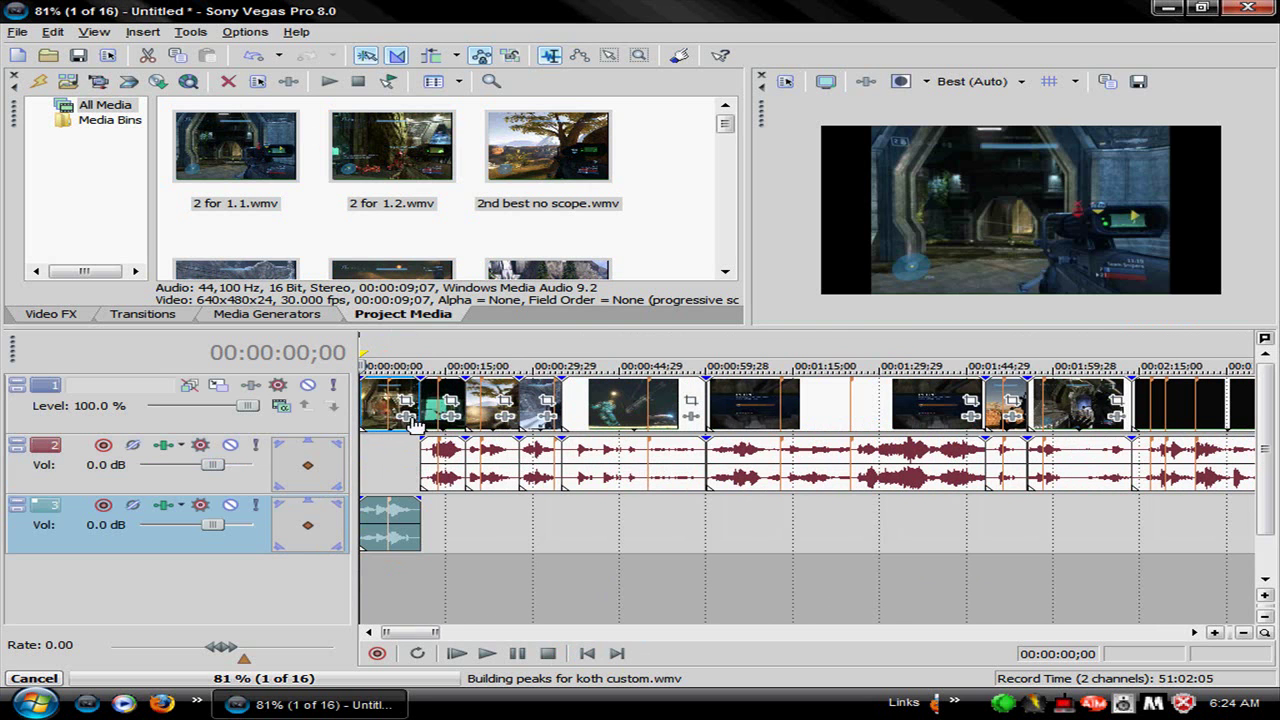
click(397, 385)
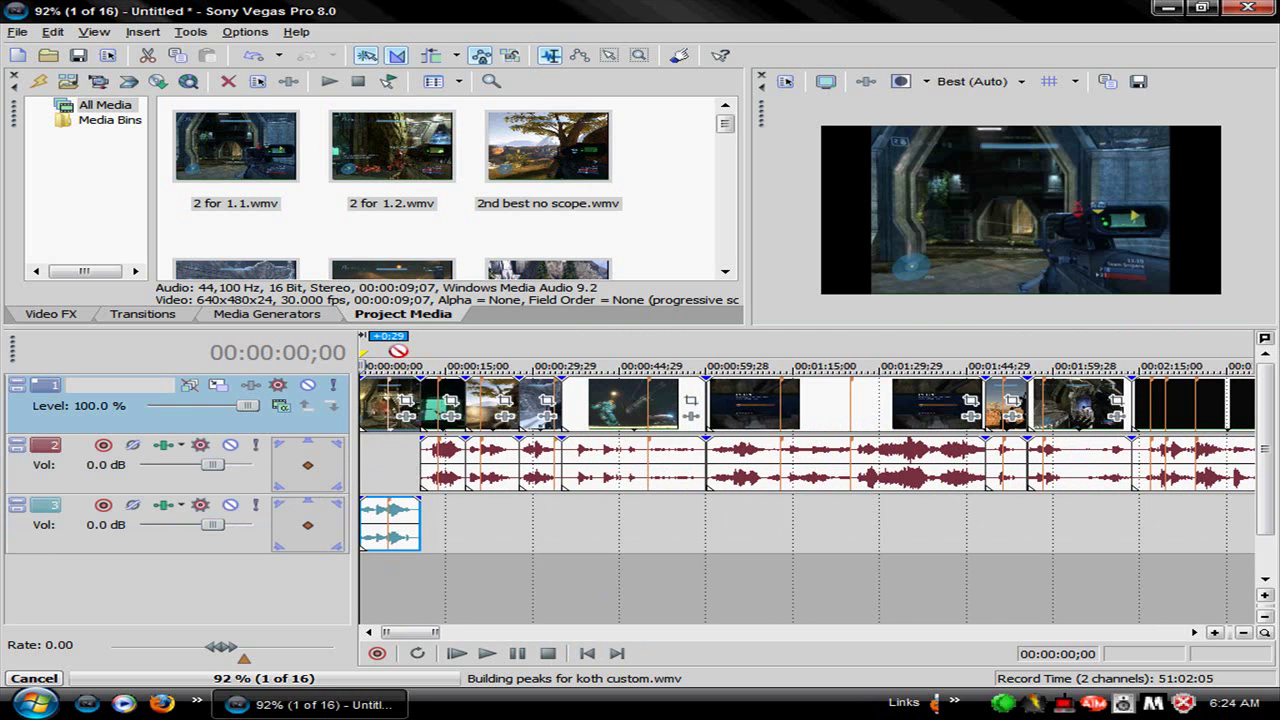
drag(440, 401, 421, 398)
Move the third clip's audio to another new track and shift the third clip earlier against the second clip's end
drag(480, 450, 484, 572)
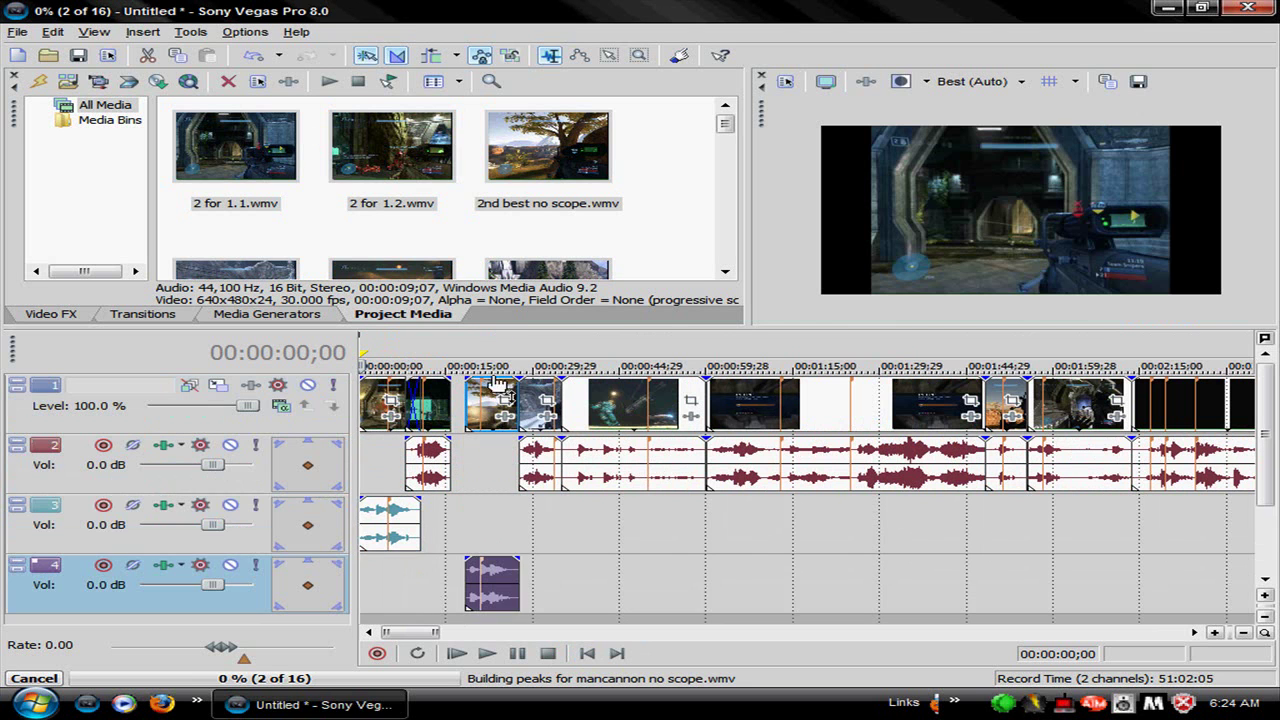
drag(492, 388, 458, 385)
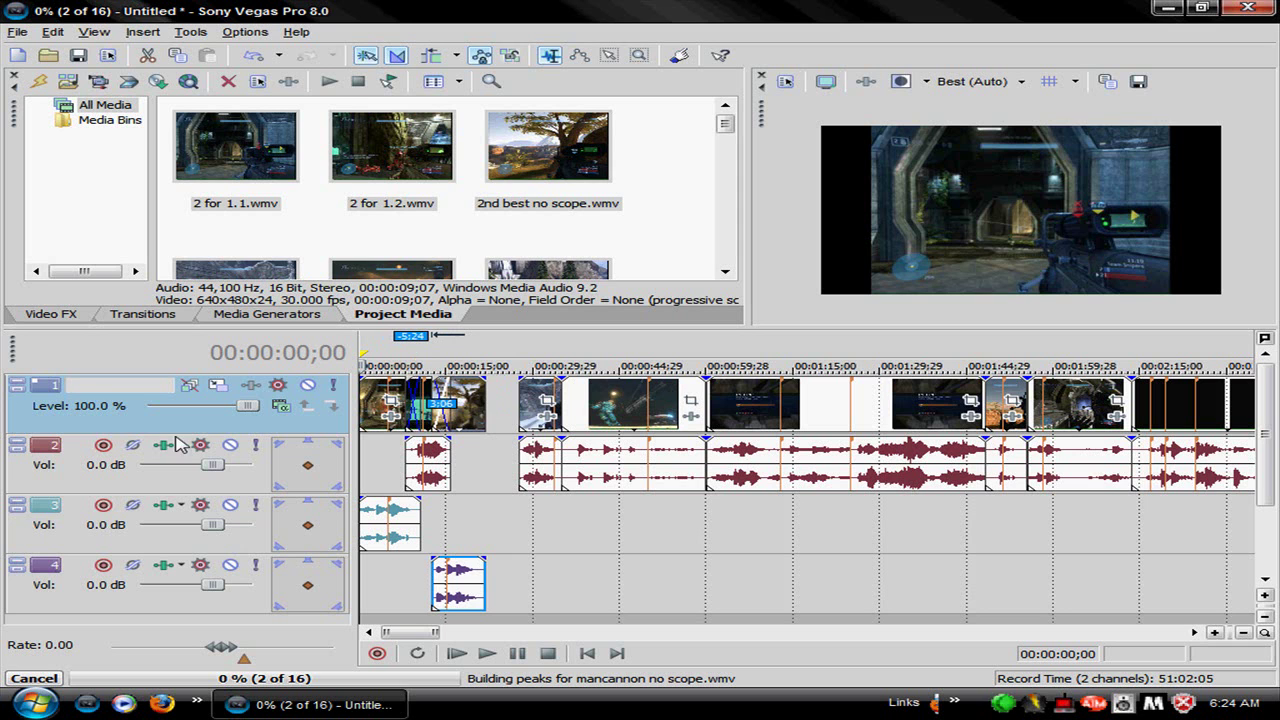
mouse_move(178, 445)
mouse_down()
mouse_move(125, 410)
mouse_move(175, 440)
mouse_move(165, 428)
mouse_move(190, 428)
mouse_up()
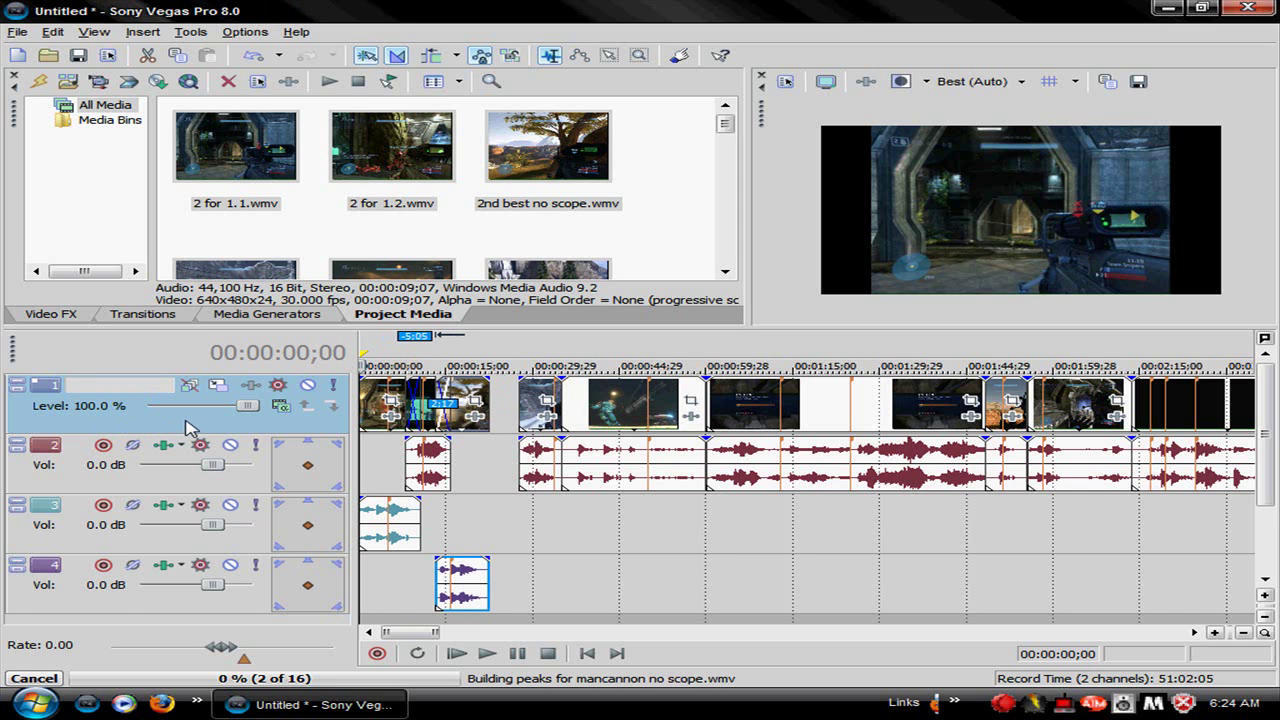
click(711, 550)
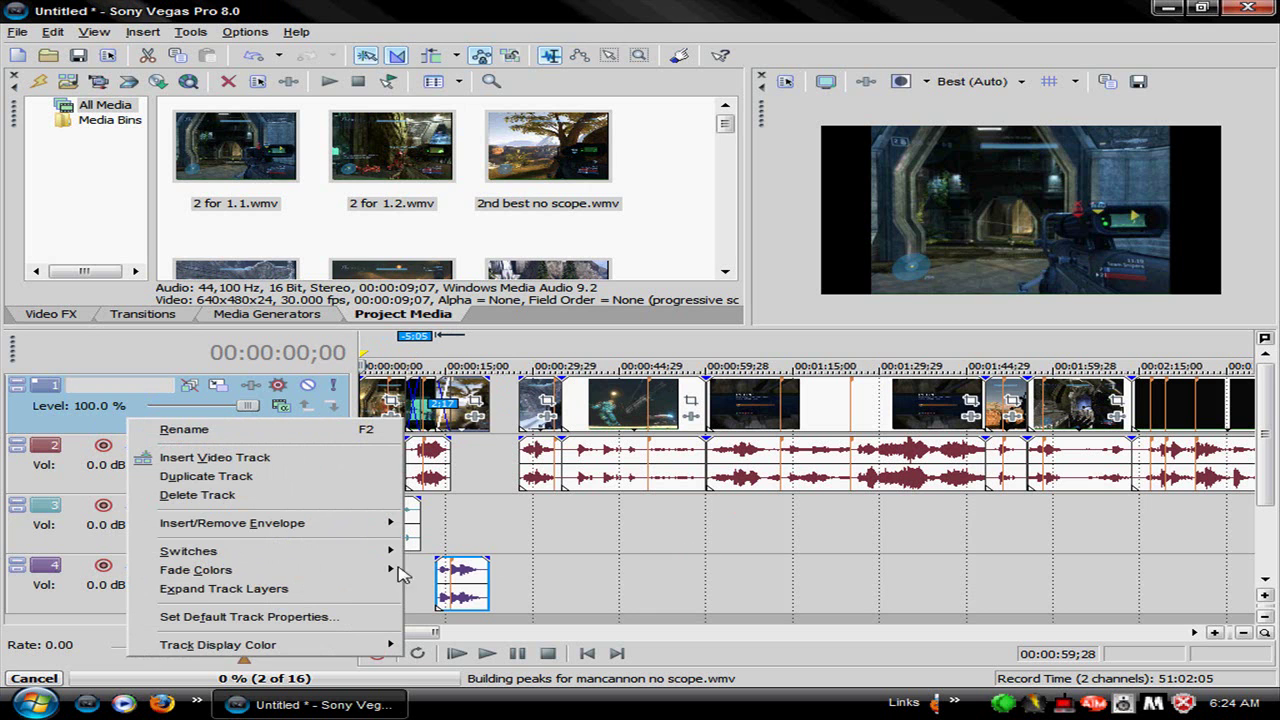
click(608, 525)
Move the fifth clip's audio to the third track and shift the next two clips earlier so each overlaps the clip before it
drag(645, 458, 651, 540)
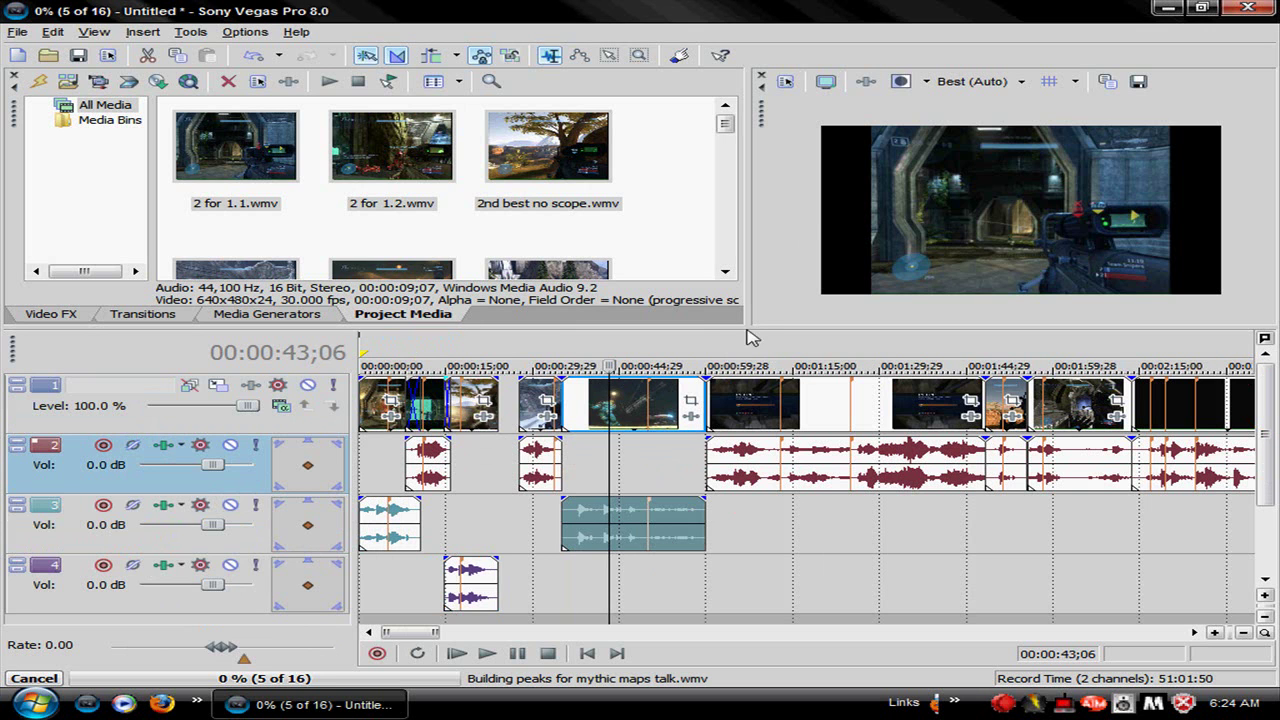
drag(850, 444, 754, 444)
drag(1002, 412, 831, 404)
Split the eighth clip at 00:02:04;04 and remove the part before the split
click(1076, 413)
drag(1076, 413, 1055, 412)
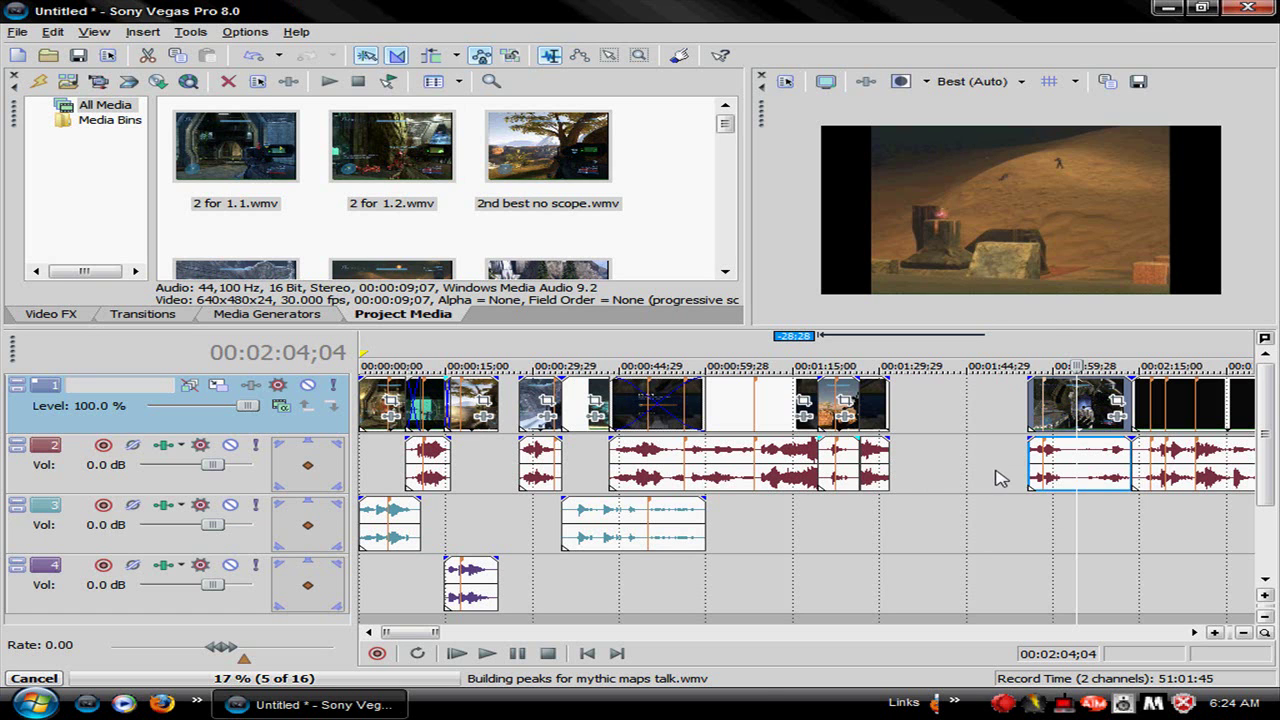
right_click(1054, 405)
key(s)
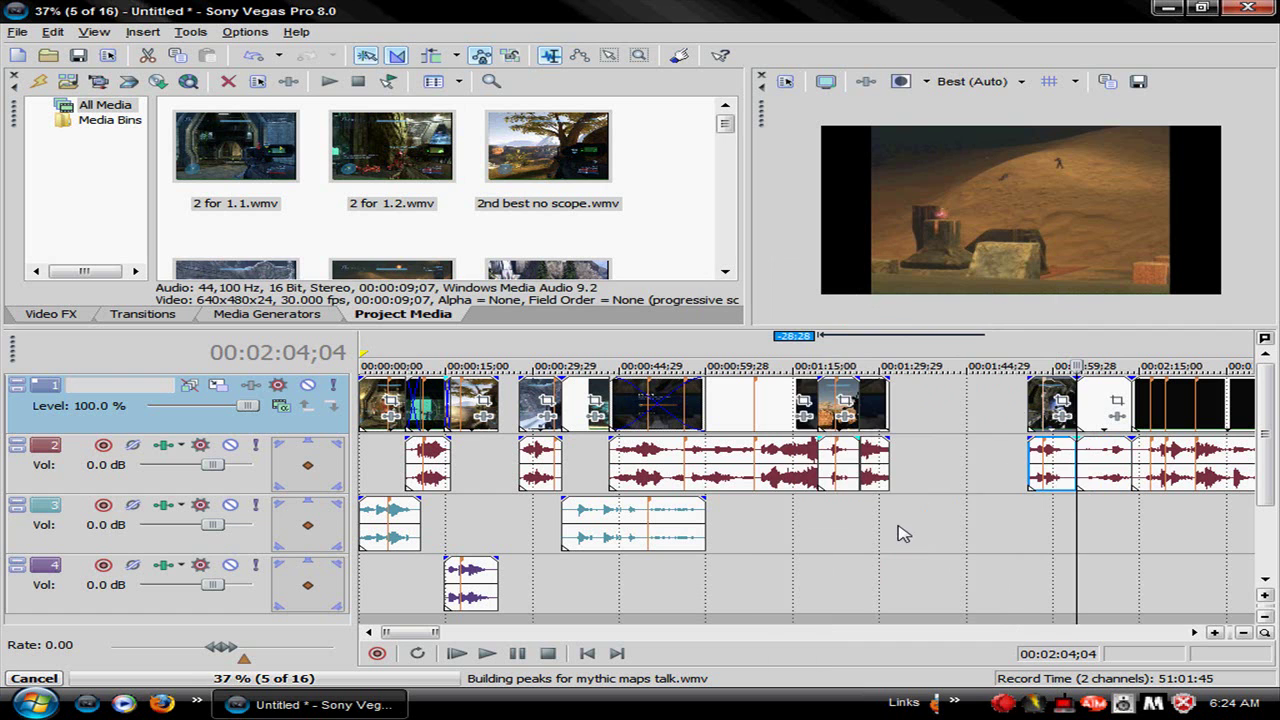
right_click(1042, 416)
click(930, 430)
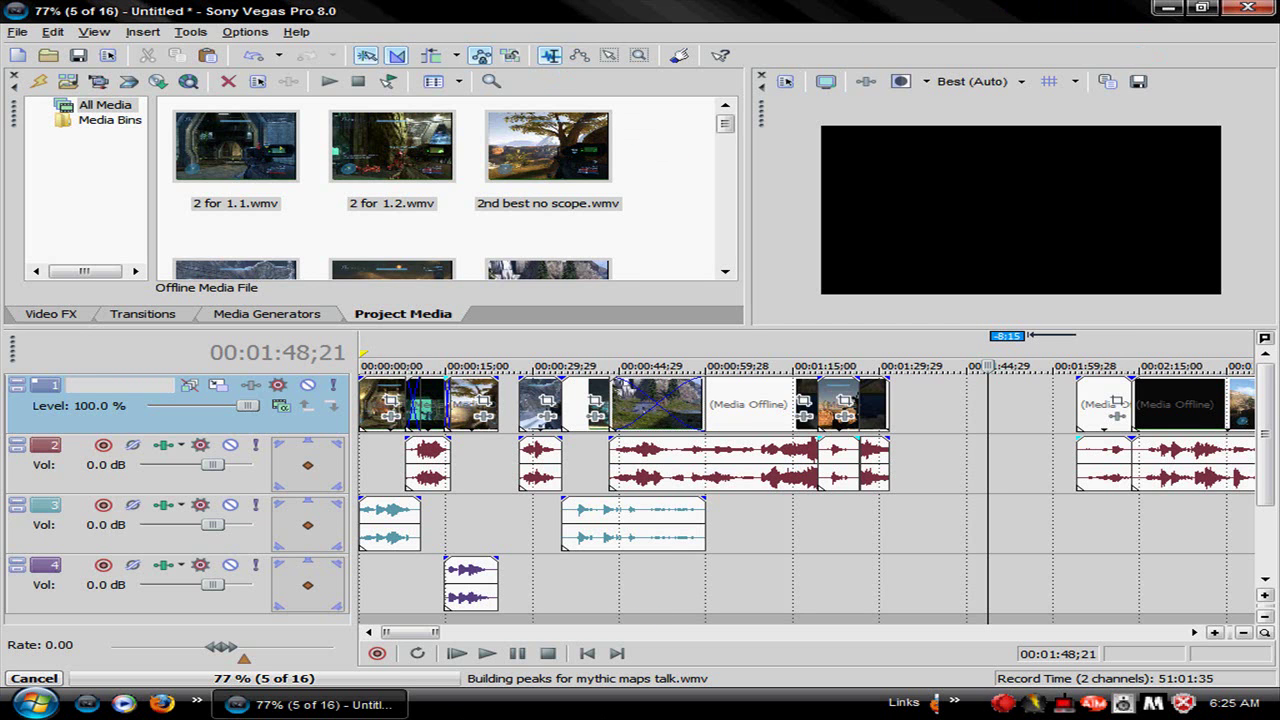
Trim about 3:26 off the end of the last clip before the large gap in the timeline
scroll(886, 420, down, 2)
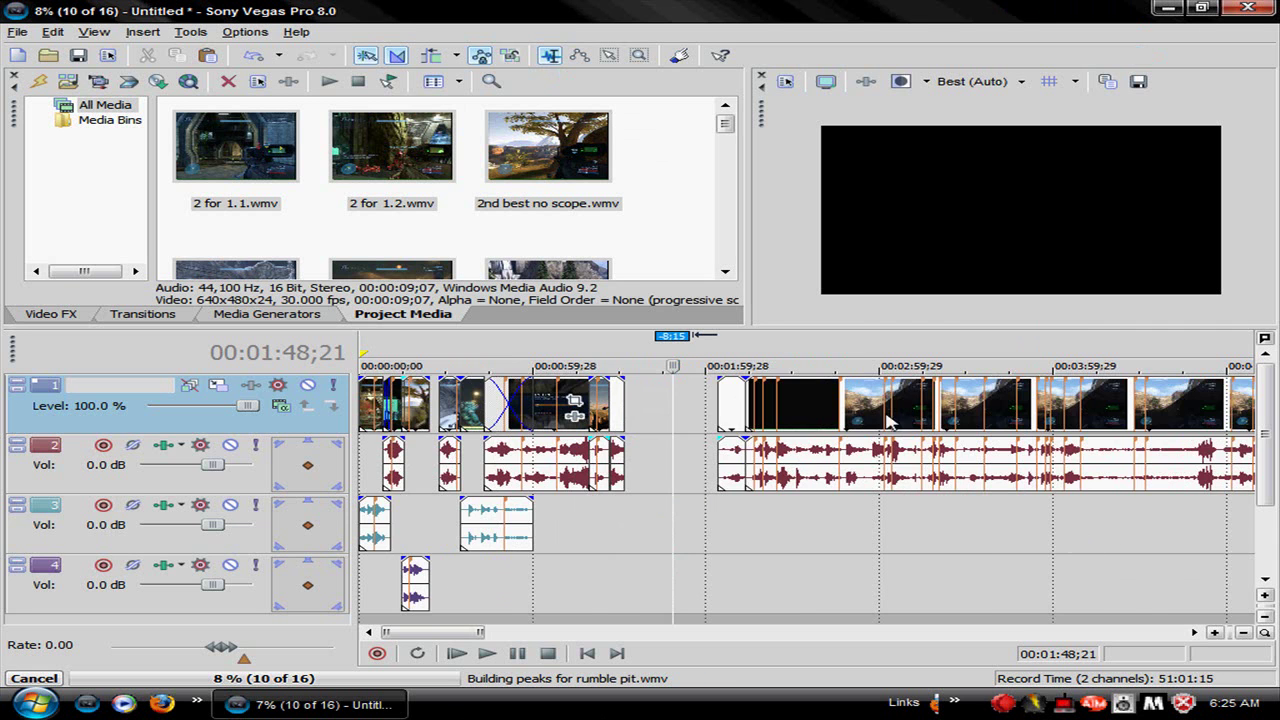
scroll(743, 451, up, 3)
scroll(760, 424, down, 2)
scroll(760, 425, down, 2)
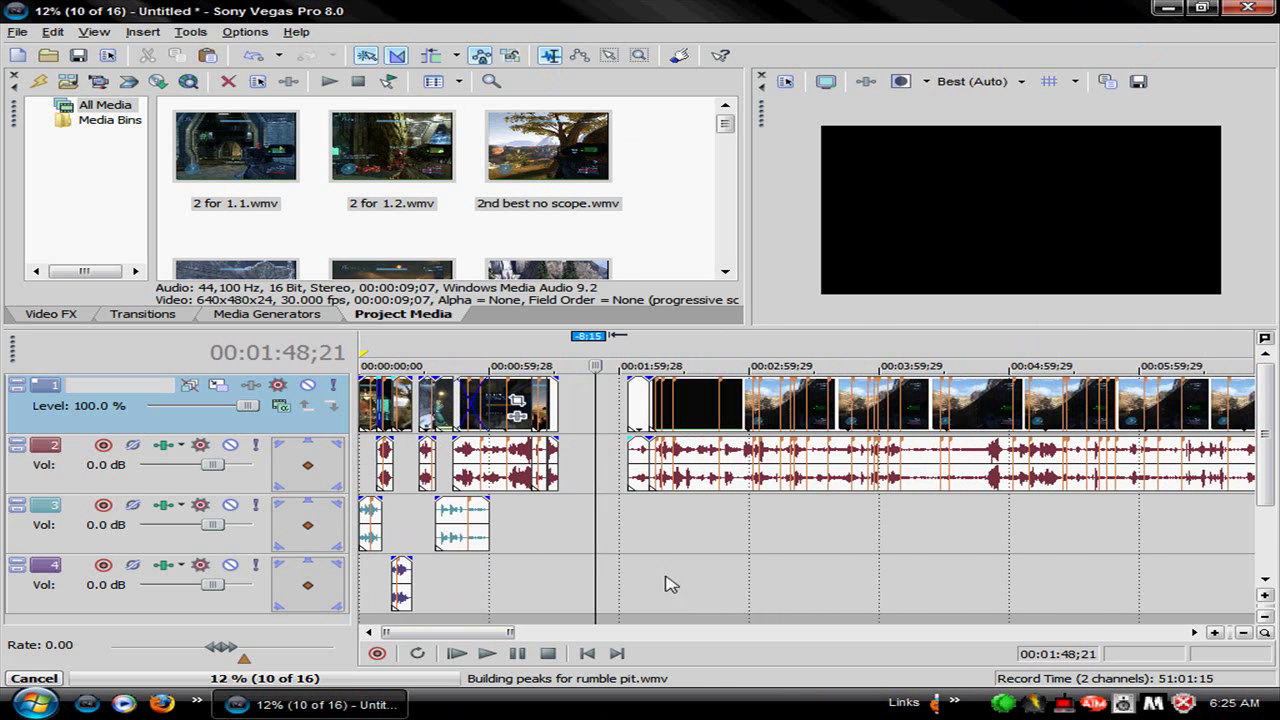
click(585, 654)
scroll(690, 605, up, 4)
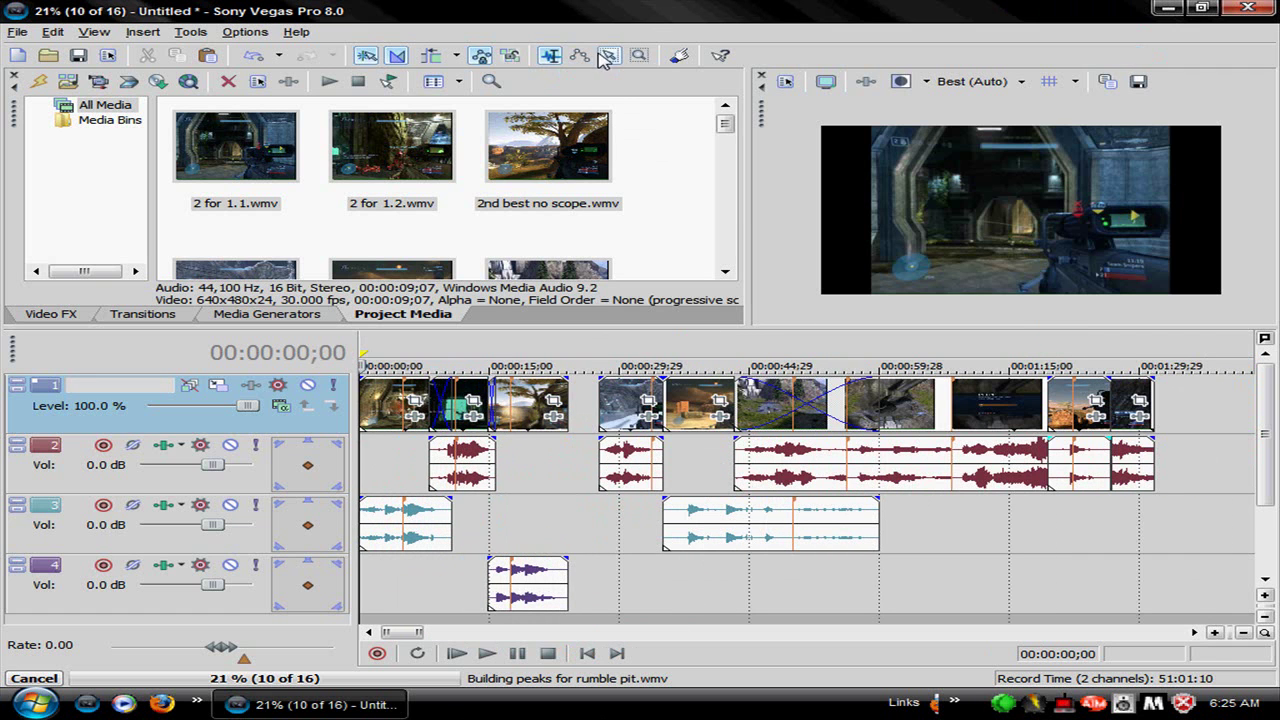
mouse_move(1152, 397)
mouse_down()
mouse_move(362, 396)
mouse_move(1131, 400)
mouse_up()
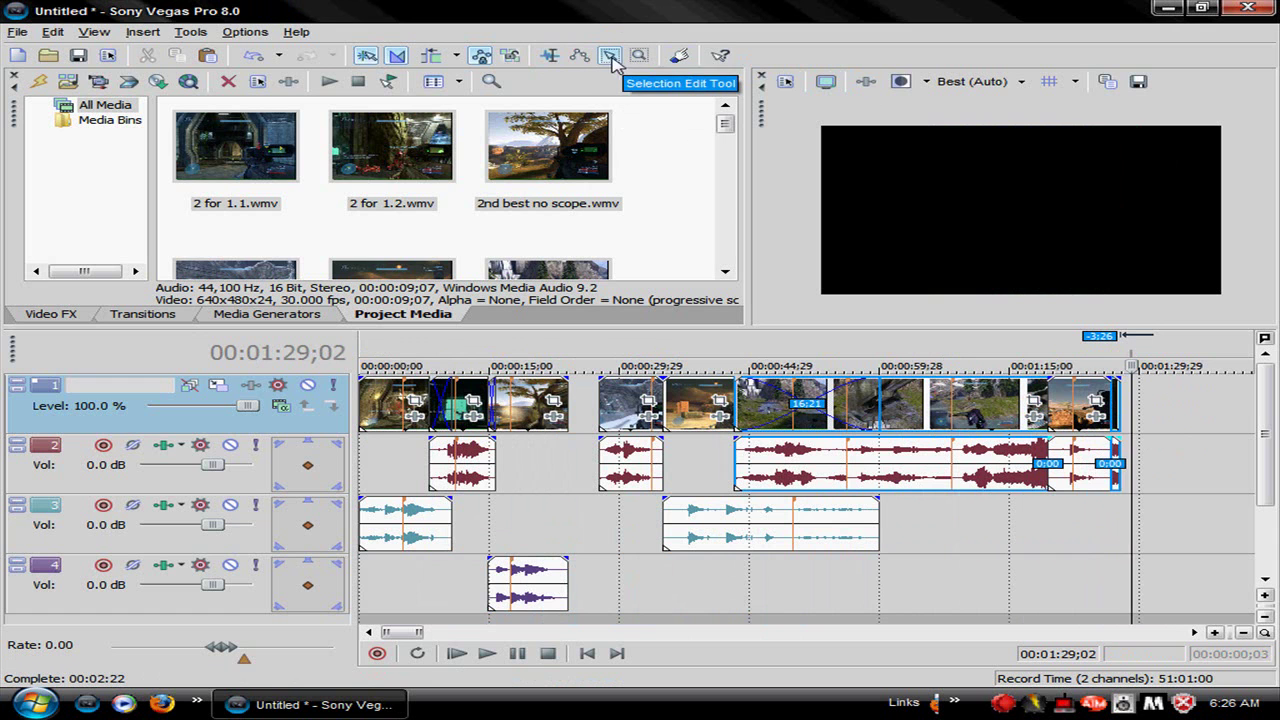
Select the clips before the large gap with the Selection Edit Tool and switch back to the Normal Edit Tool
mouse_move(1157, 420)
mouse_down()
mouse_move(375, 390)
mouse_move(343, 517)
mouse_move(383, 575)
mouse_up()
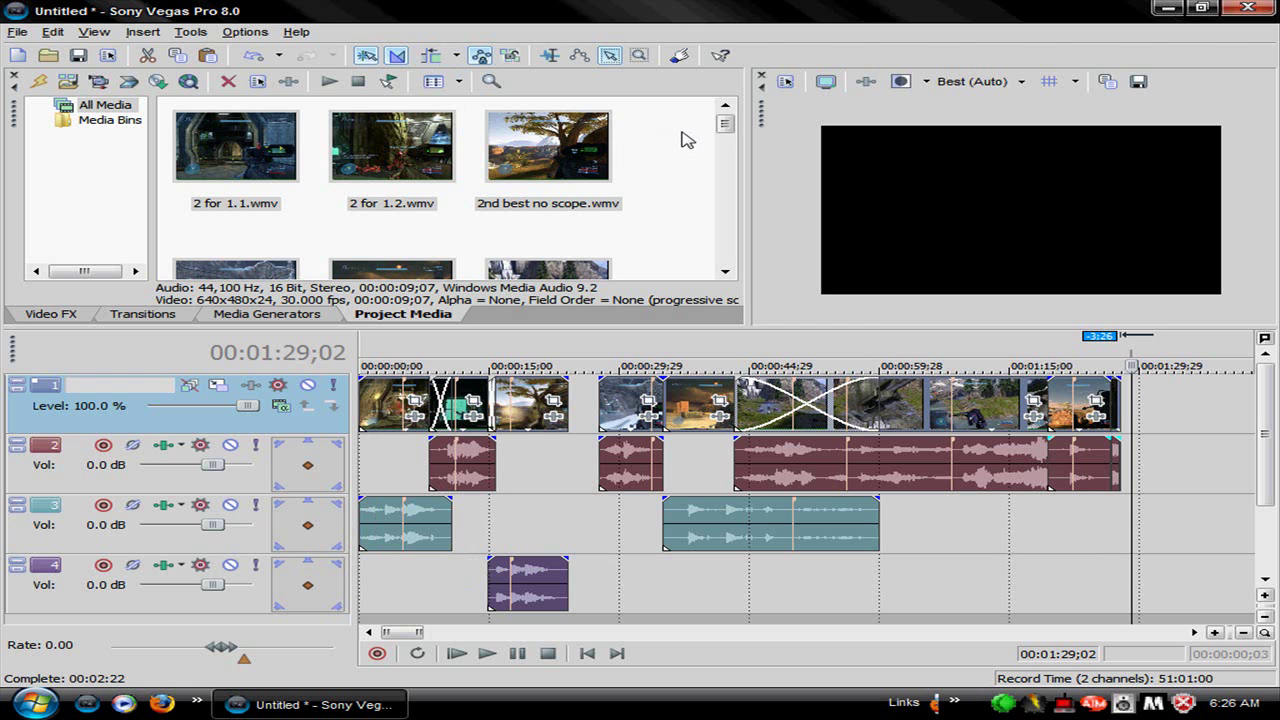
click(550, 55)
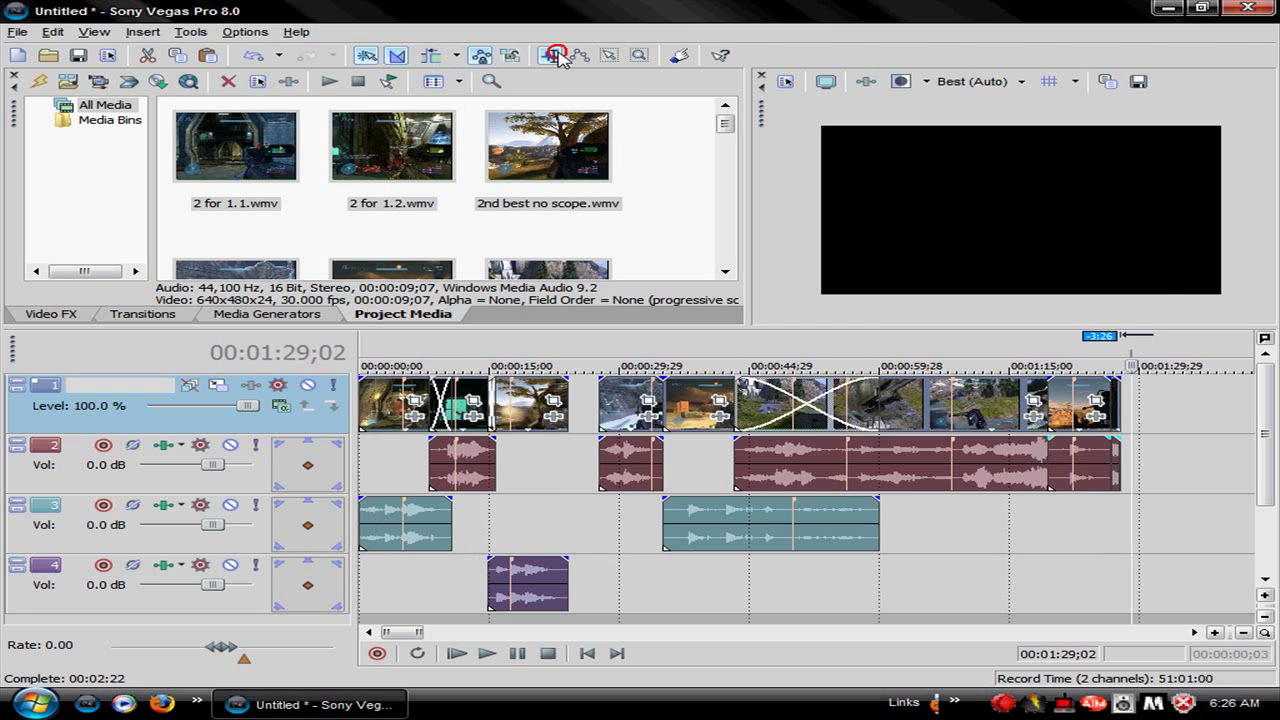
click(922, 541)
key(ctrl+a)
drag(878, 428, 745, 436)
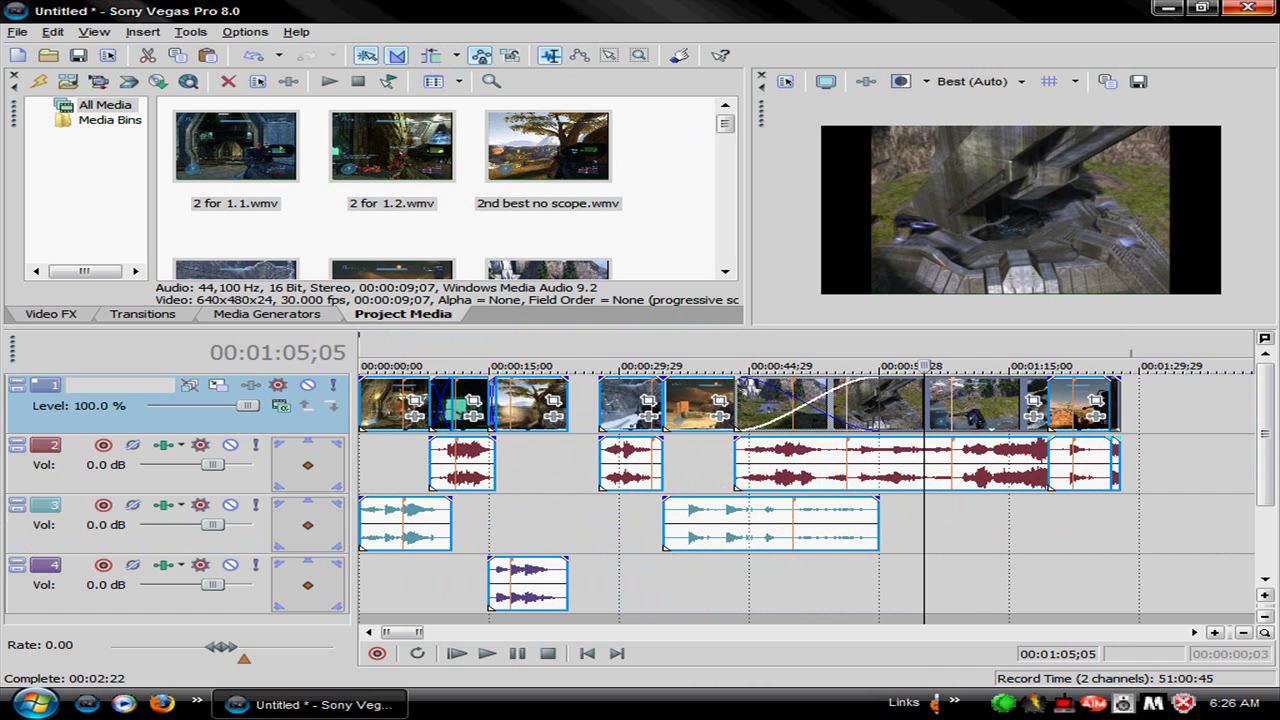
Close the program without saving the changes to the untitled project
click(1248, 8)
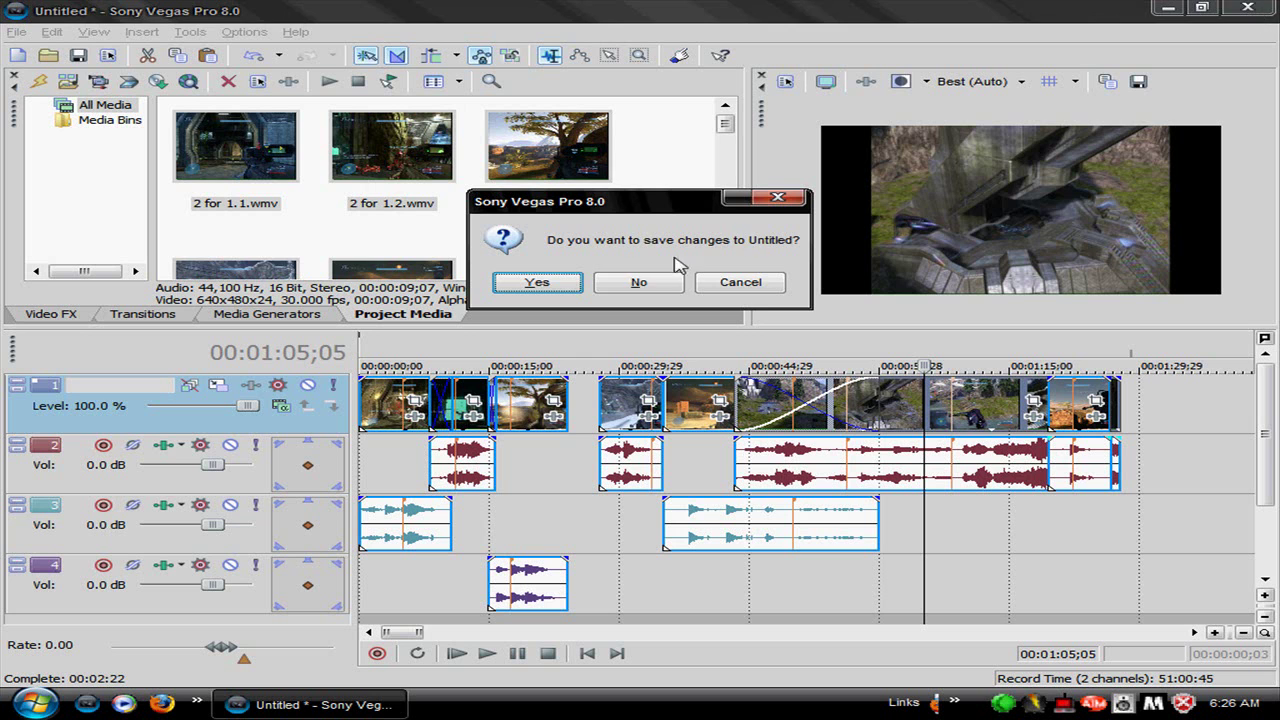
click(640, 284)
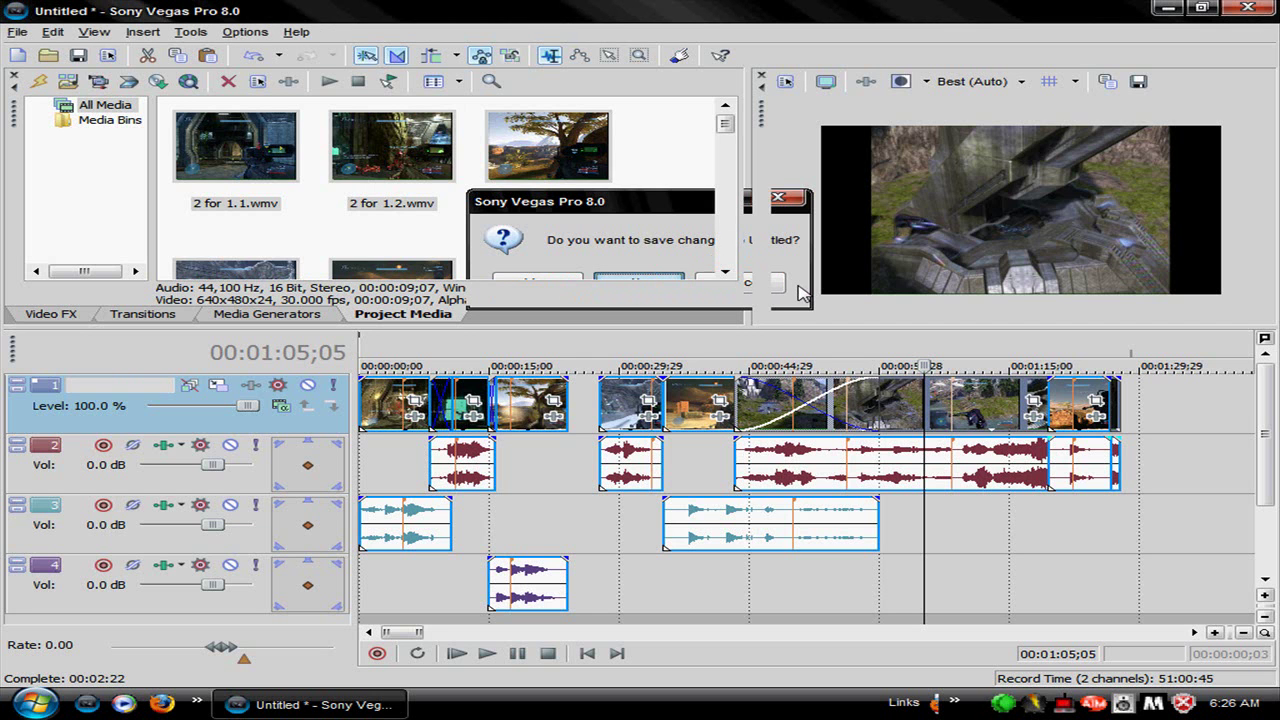